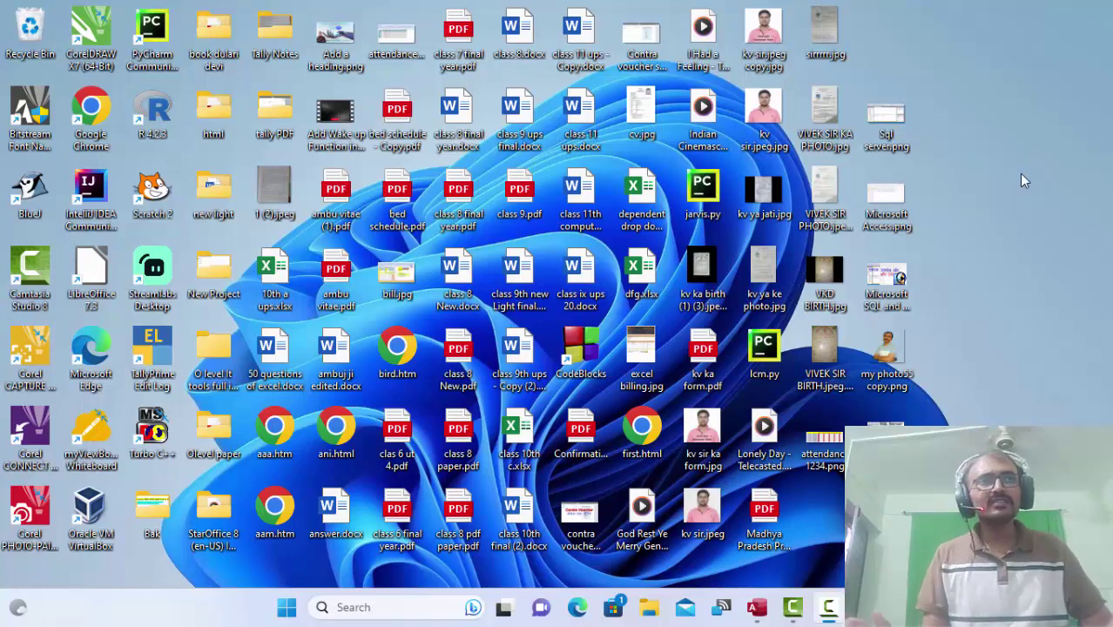
Refresh the desktop and restore the Access database window
right_click(993, 180)
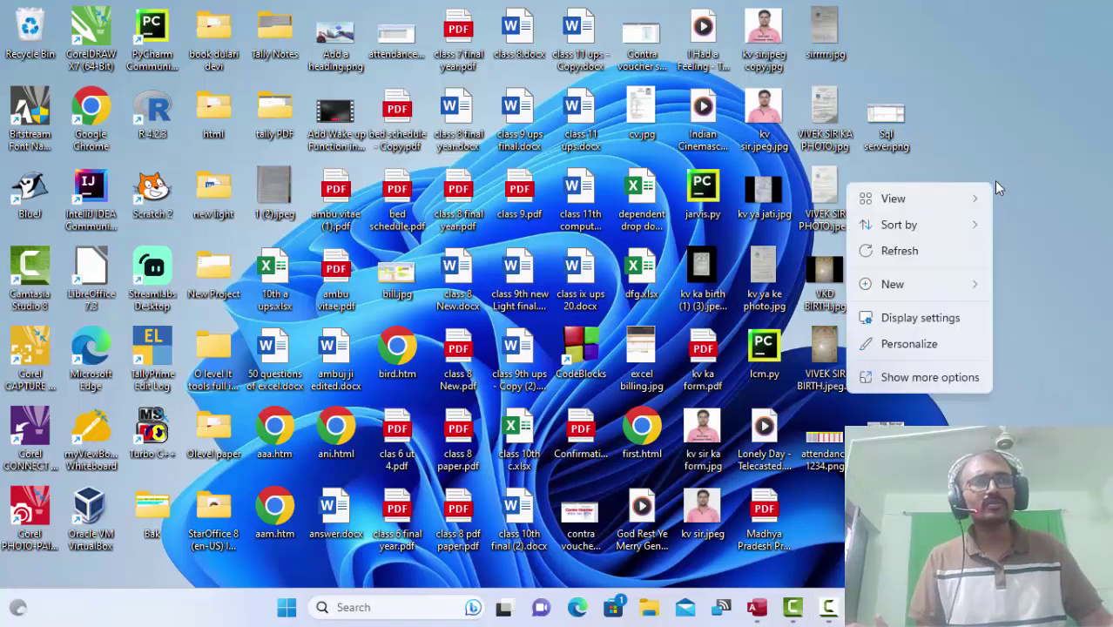
left_click(951, 255)
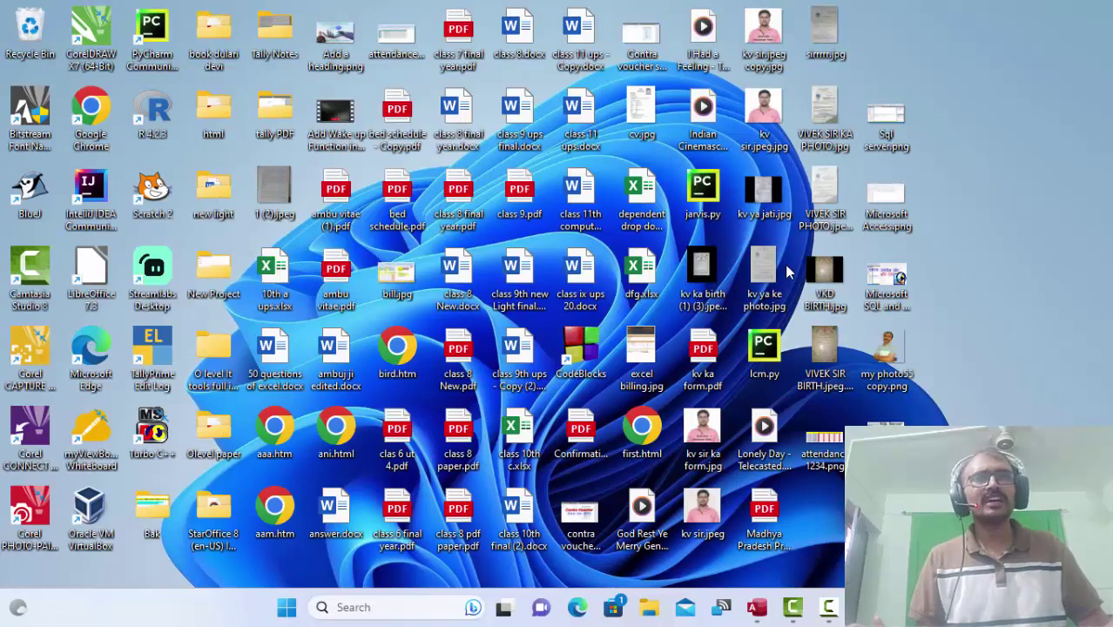
left_click(756, 607)
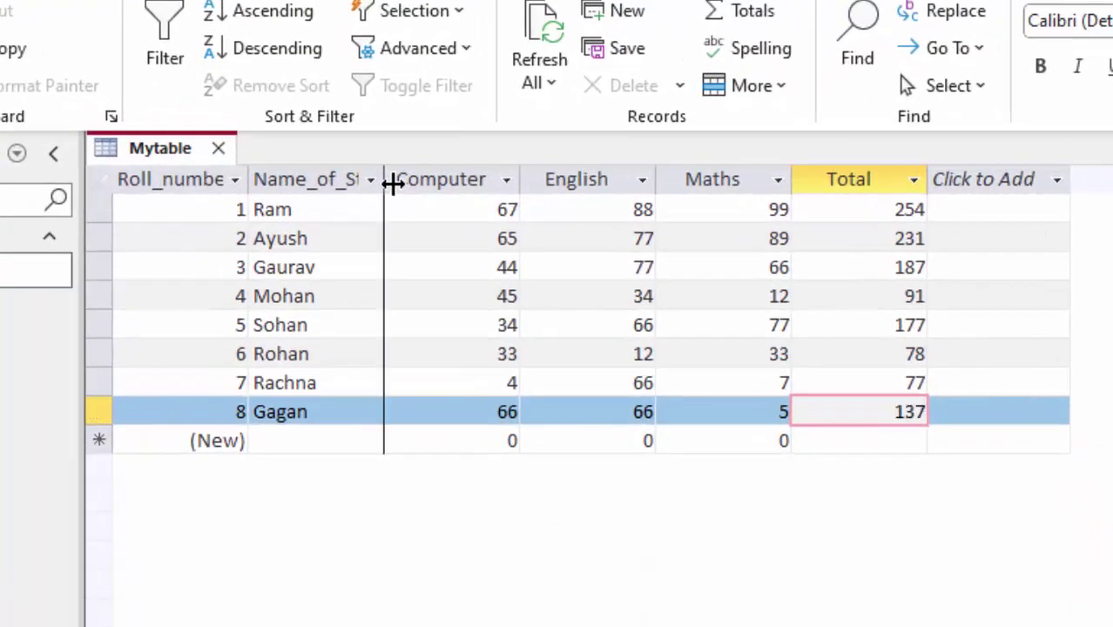
Autofit the Name_of_Students column, then close Mytable and save its layout
double_click(344, 174)
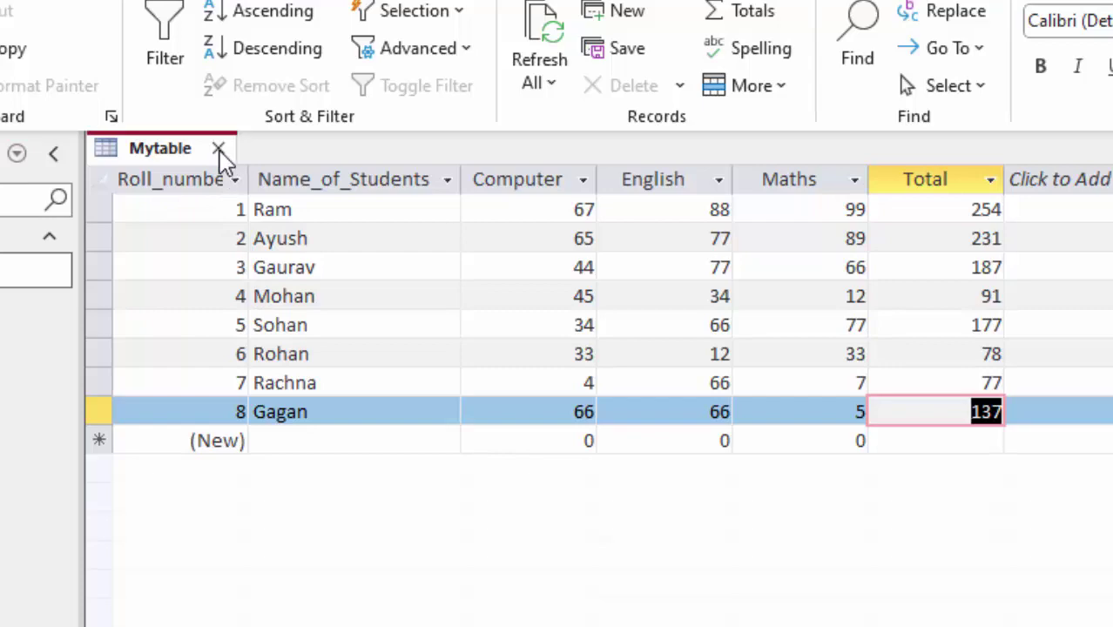
left_click(219, 149)
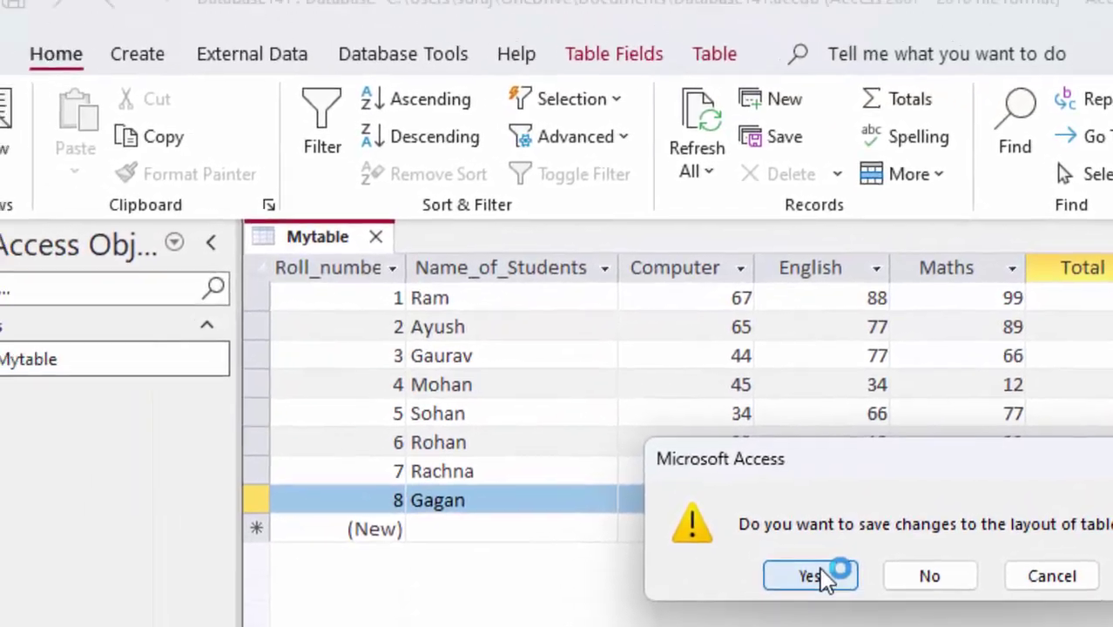
left_click(810, 576)
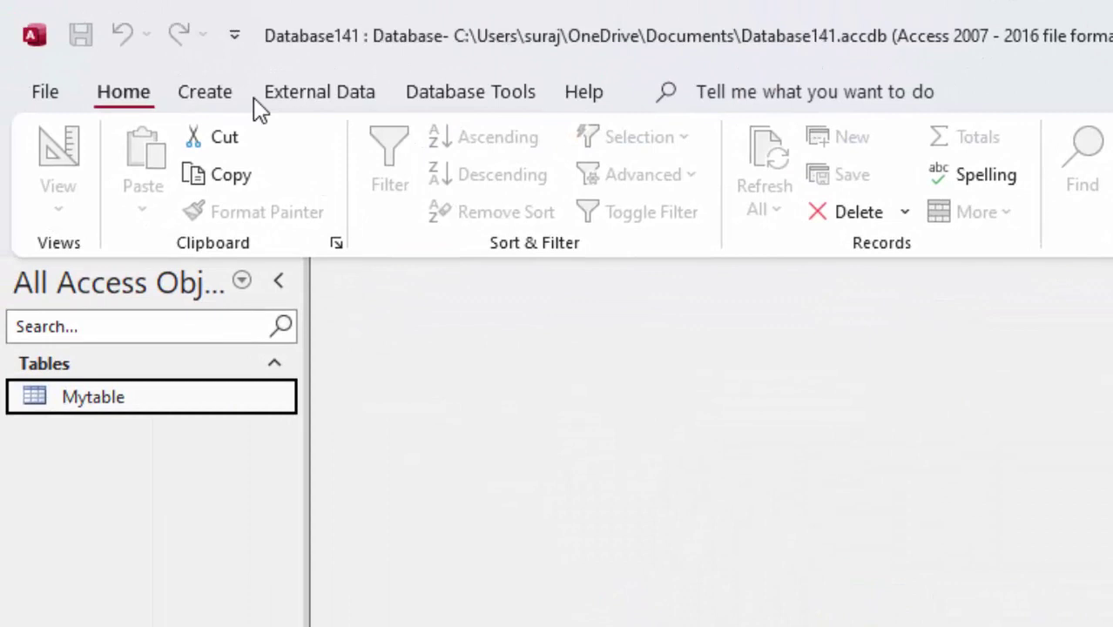
Create a blank query in SQL view and write select * from MyTable
left_click(216, 101)
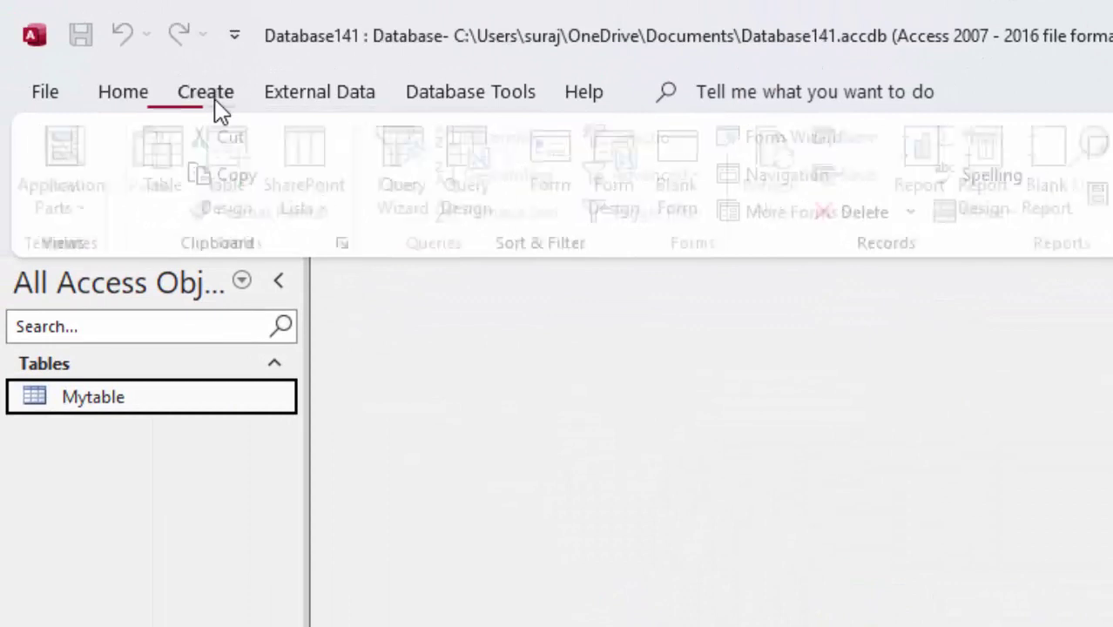
left_click(479, 165)
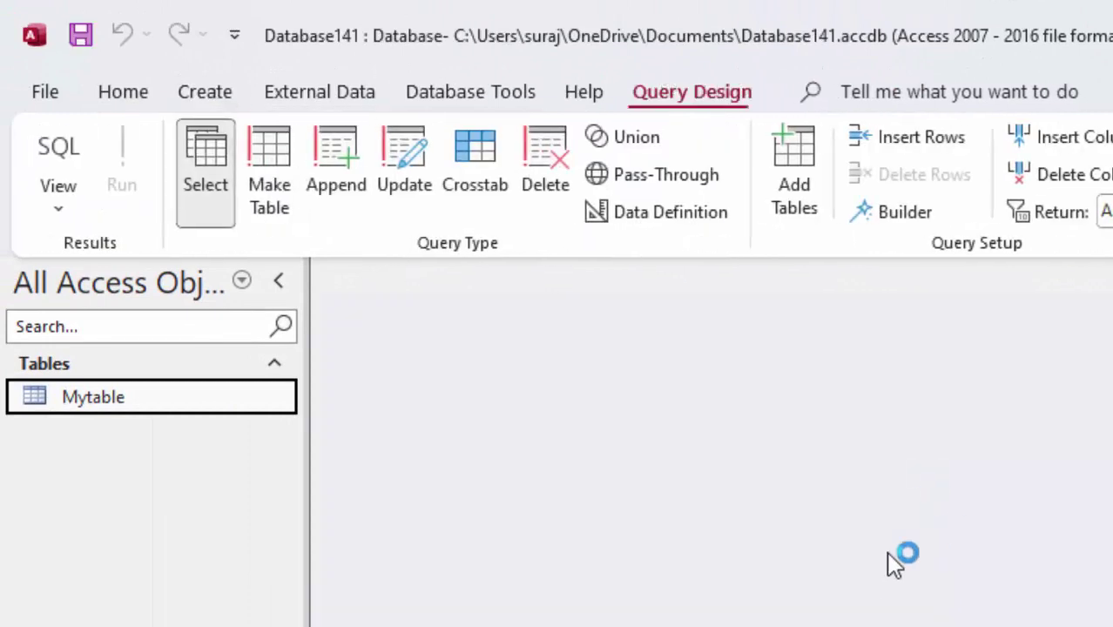
left_click(58, 162)
left_click(449, 316)
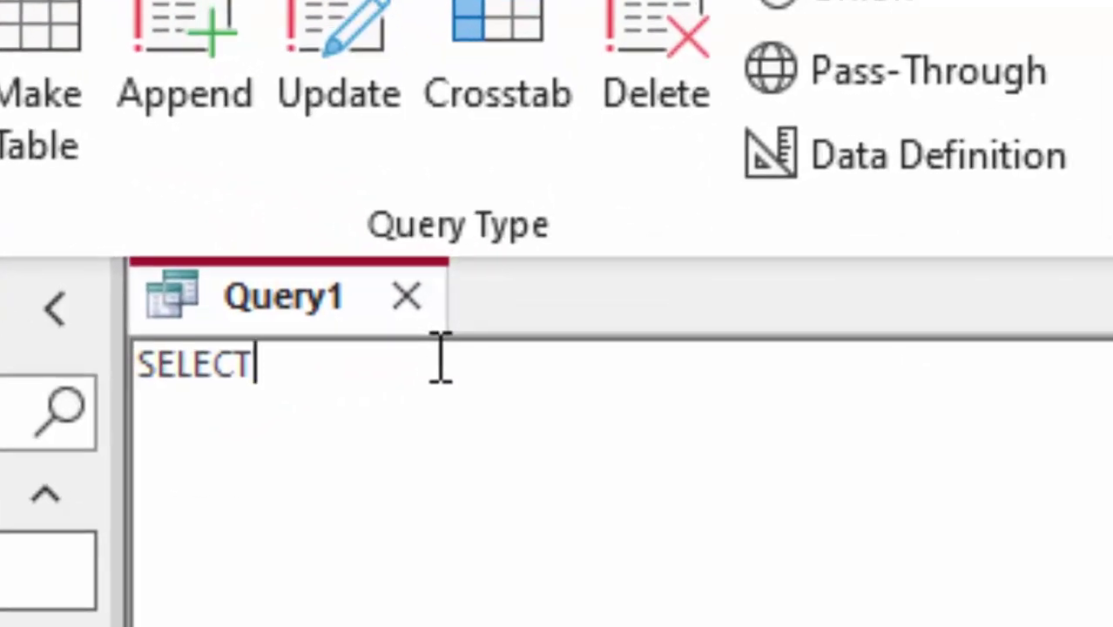
key("BackSpace")
key("BackSpace")
key("BackSpace")
key("BackSpace")
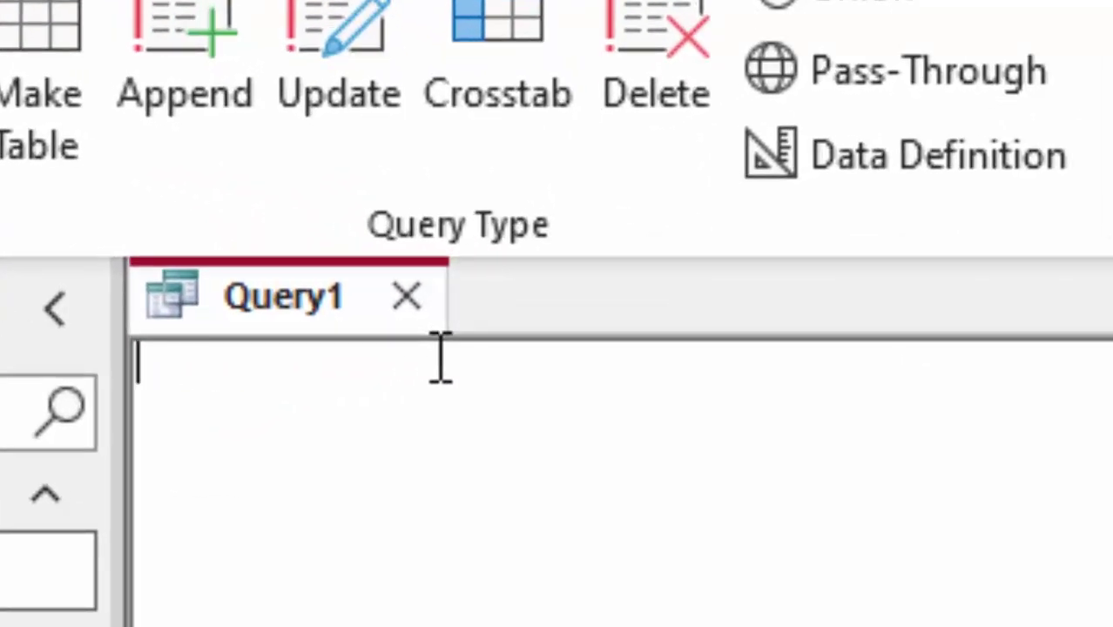
type("select * fr")
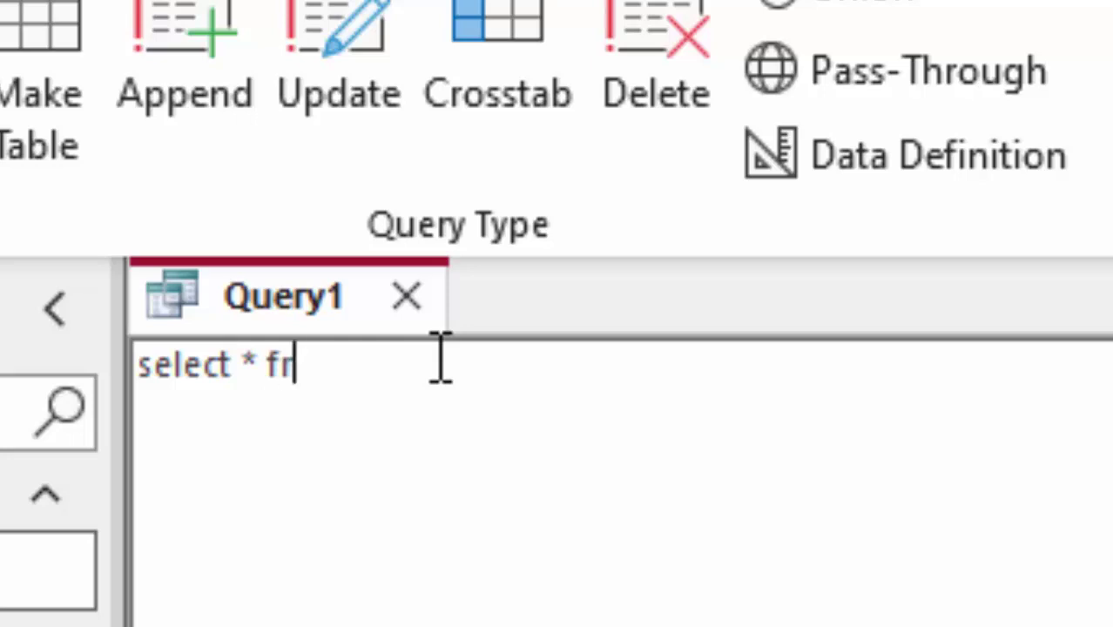
type("om ")
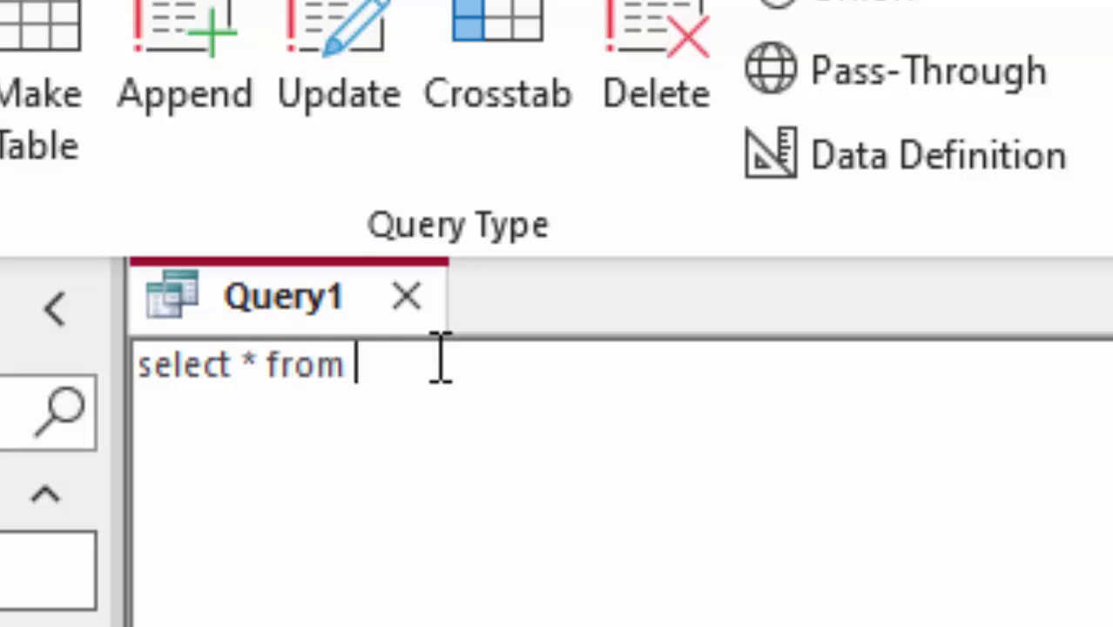
type("MyTab")
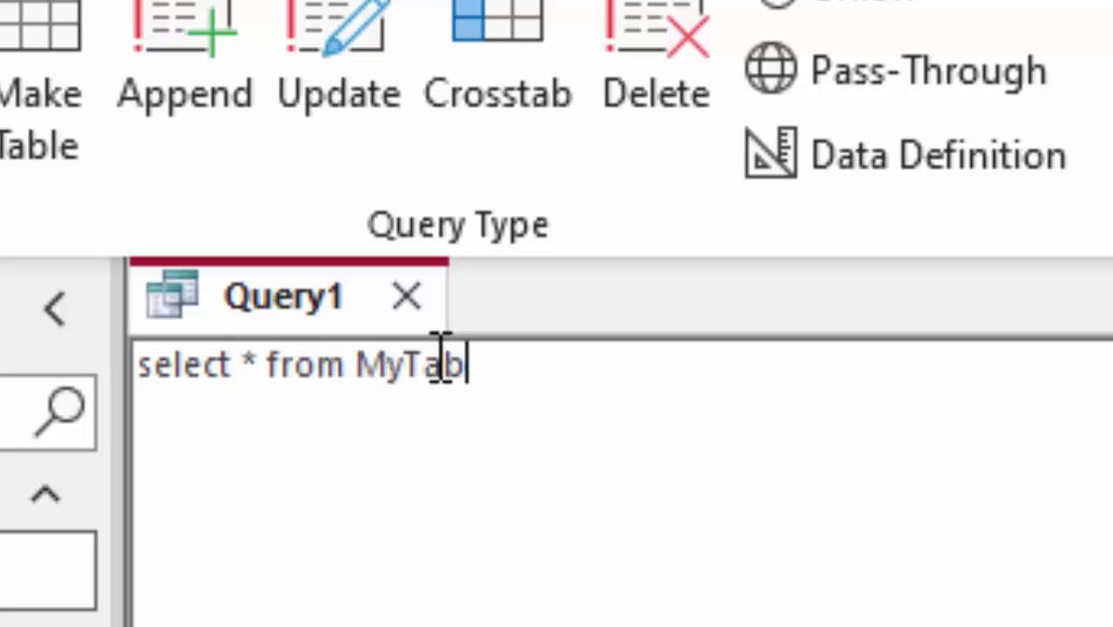
type("le;")
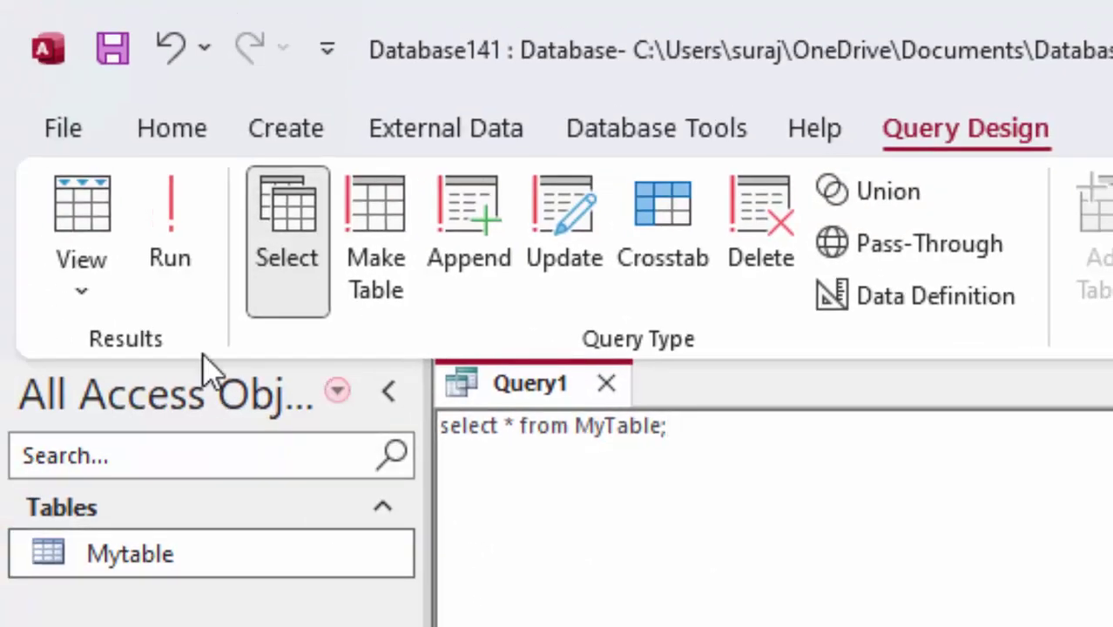
Run select * from MyTable to list all eight students, then return to SQL view
left_click(155, 248)
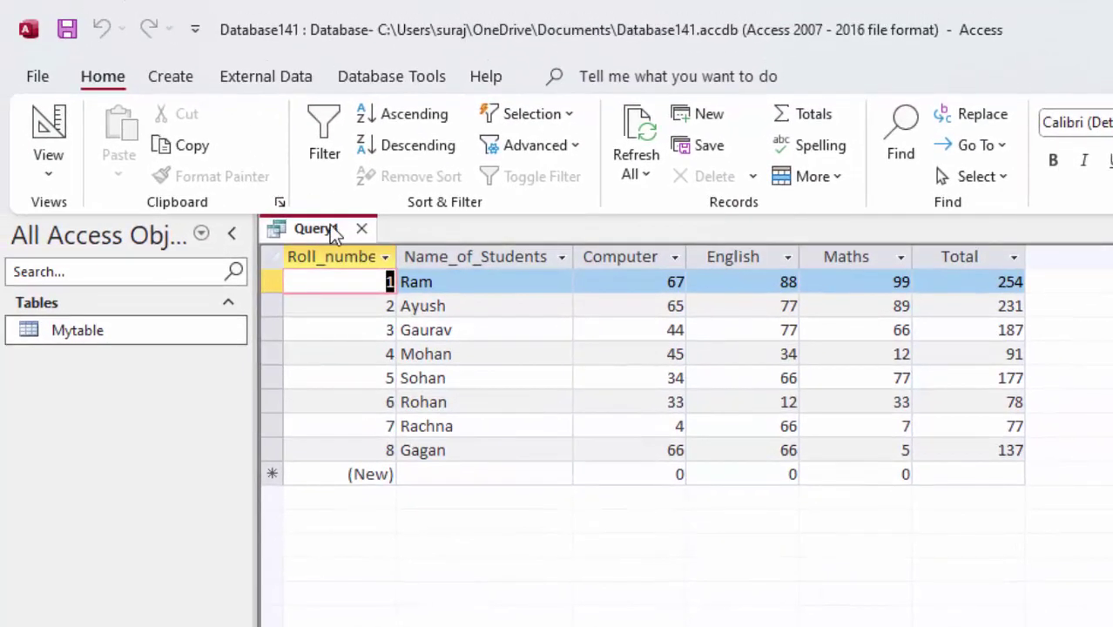
left_click(48, 165)
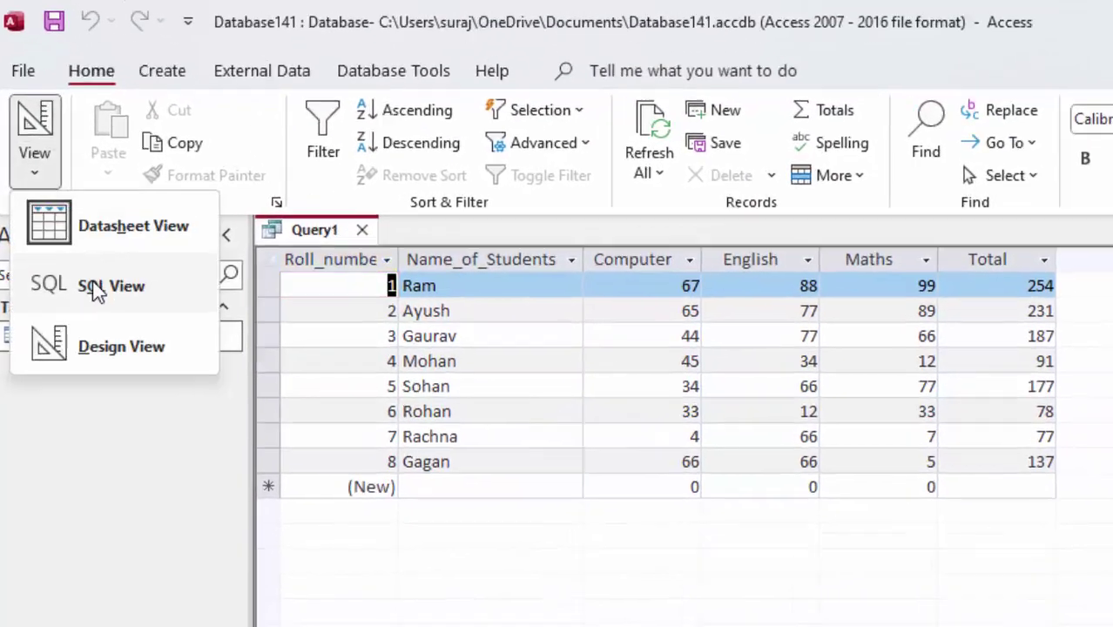
left_click(95, 286)
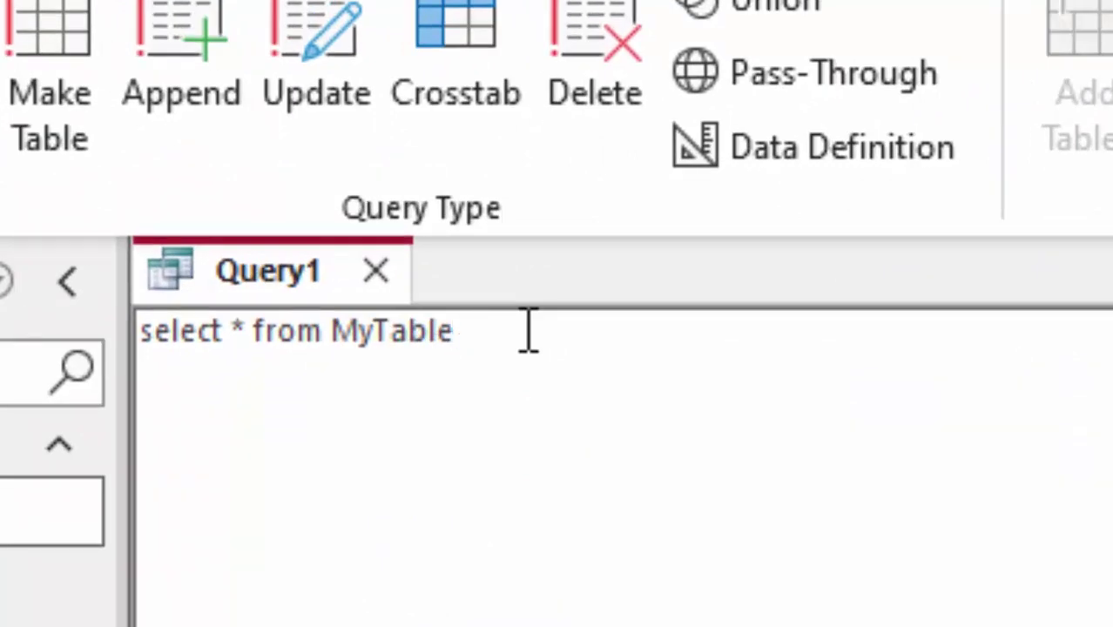
Add a where Roll_number=5 condition, widening Mytable's Roll_number column to confirm its name
type("w")
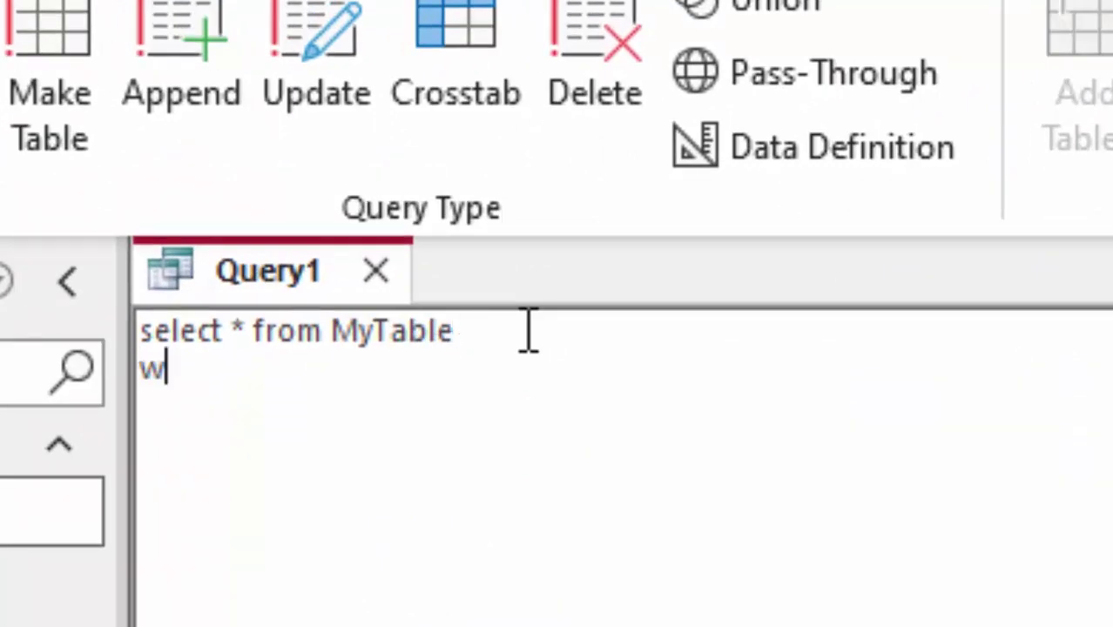
type("her")
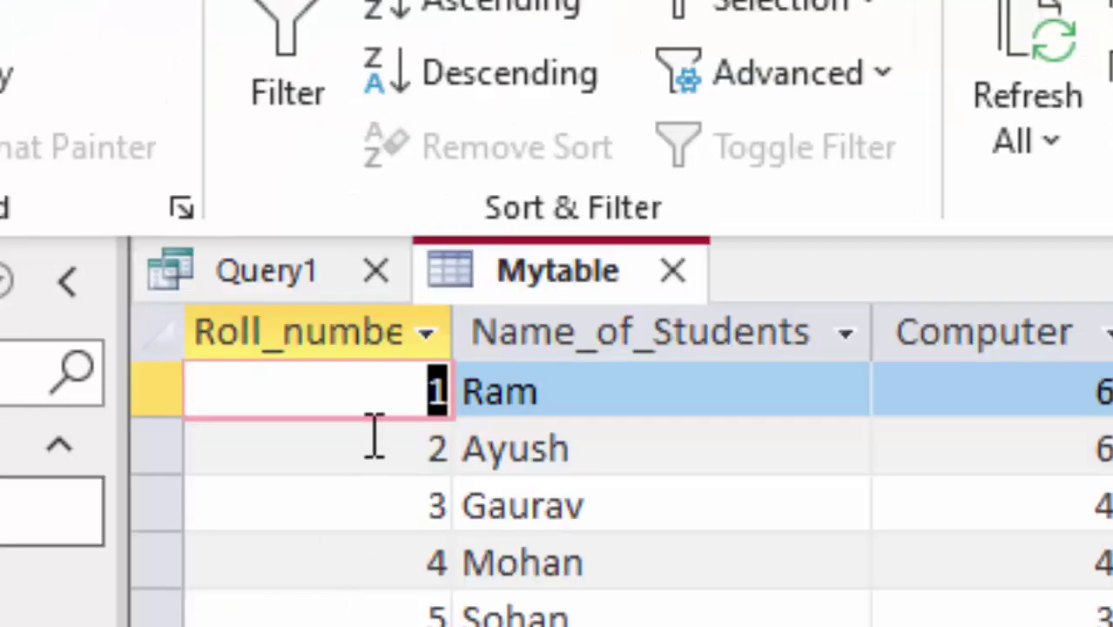
left_click_drag(465, 357, 569, 461)
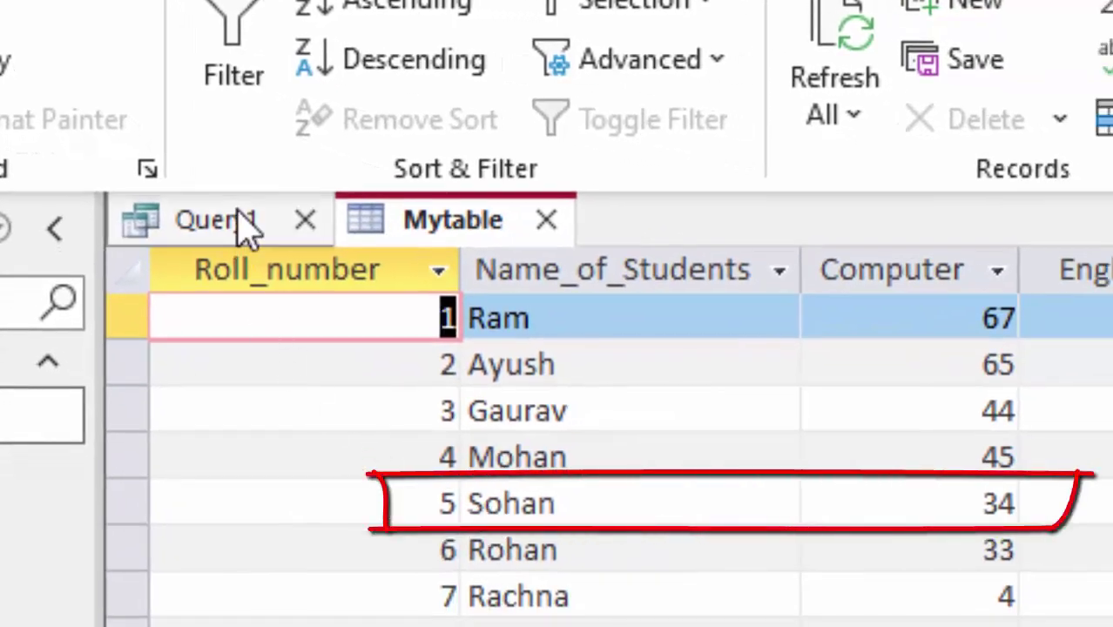
left_click(237, 220)
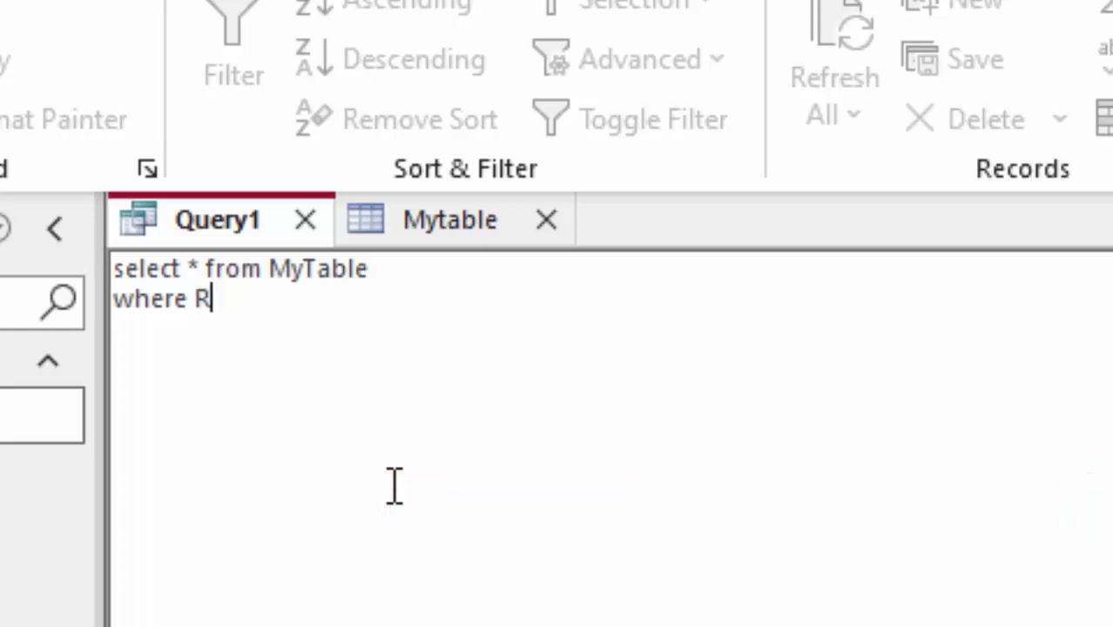
type("oll_number=5;")
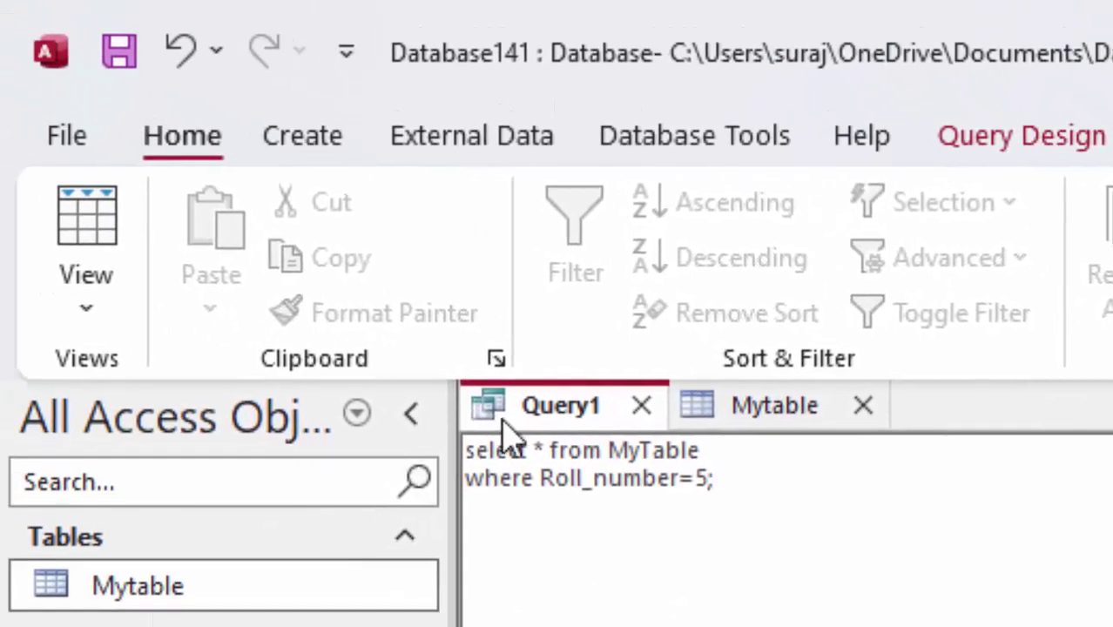
Close the Mytable datasheet and run the query, returning only roll number 5
left_click(766, 403)
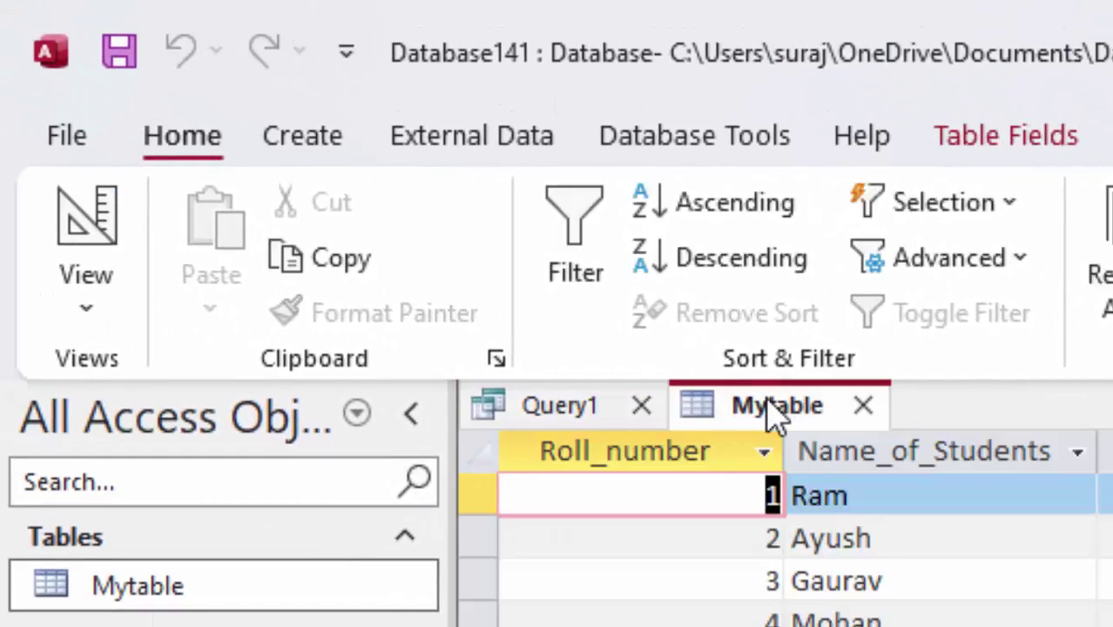
left_click(562, 413)
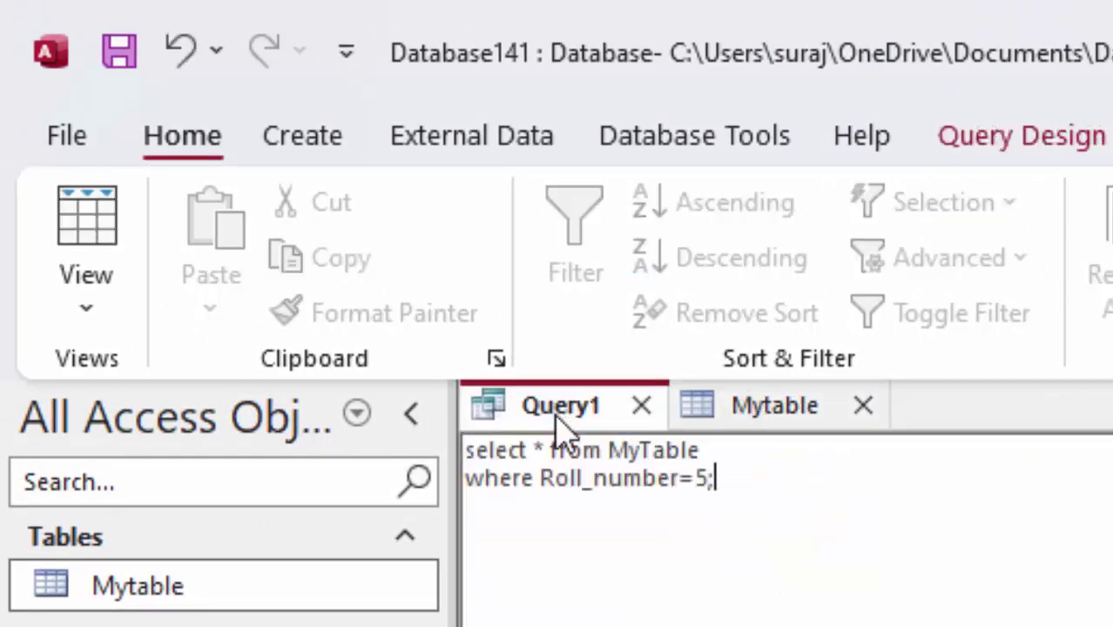
left_click(862, 409)
left_click(862, 405)
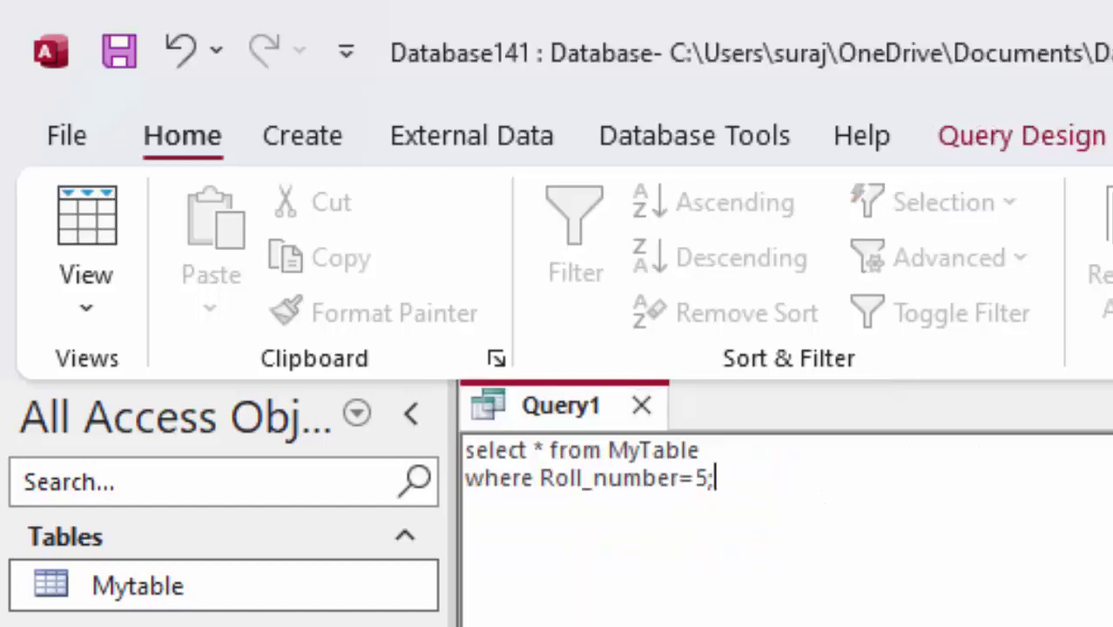
left_click(1024, 141)
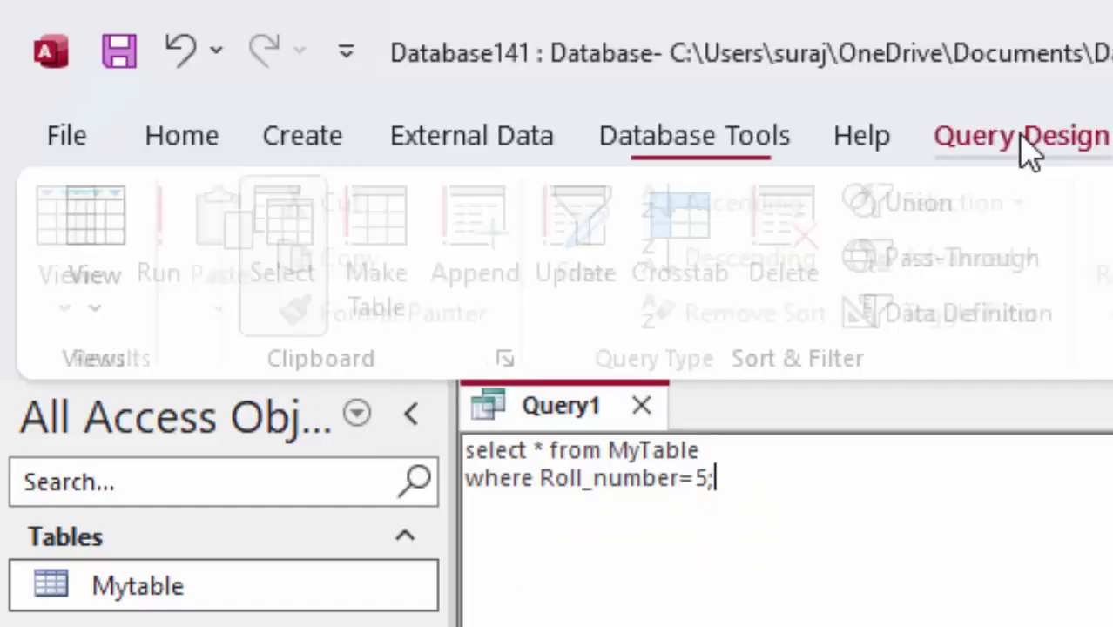
left_click(219, 266)
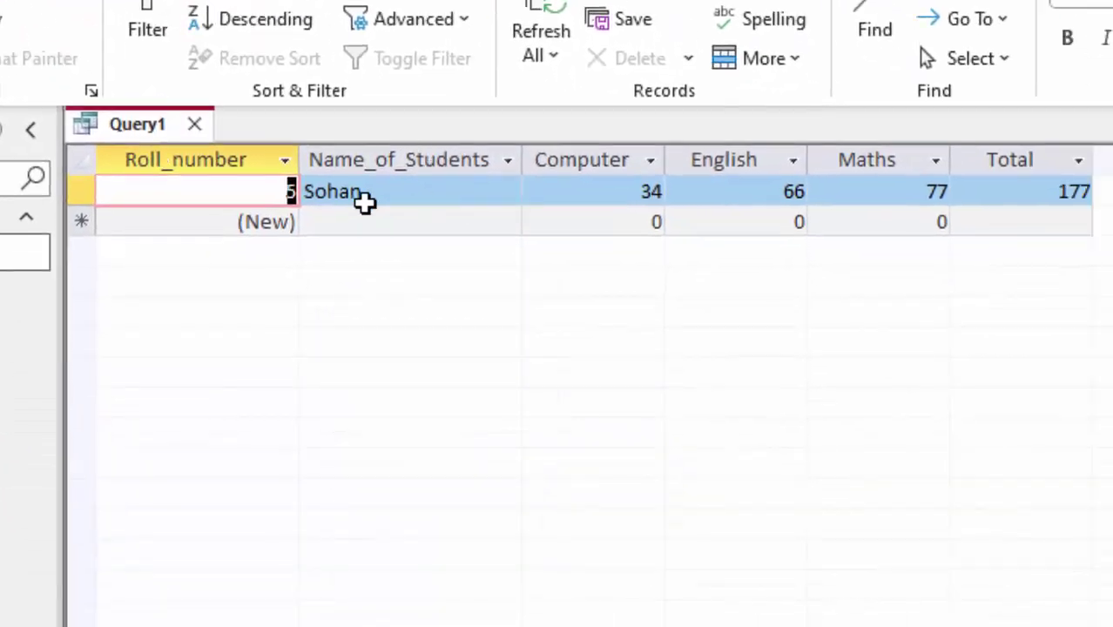
Delete the Roll_number field name from the query's WHERE clause
left_click(390, 192)
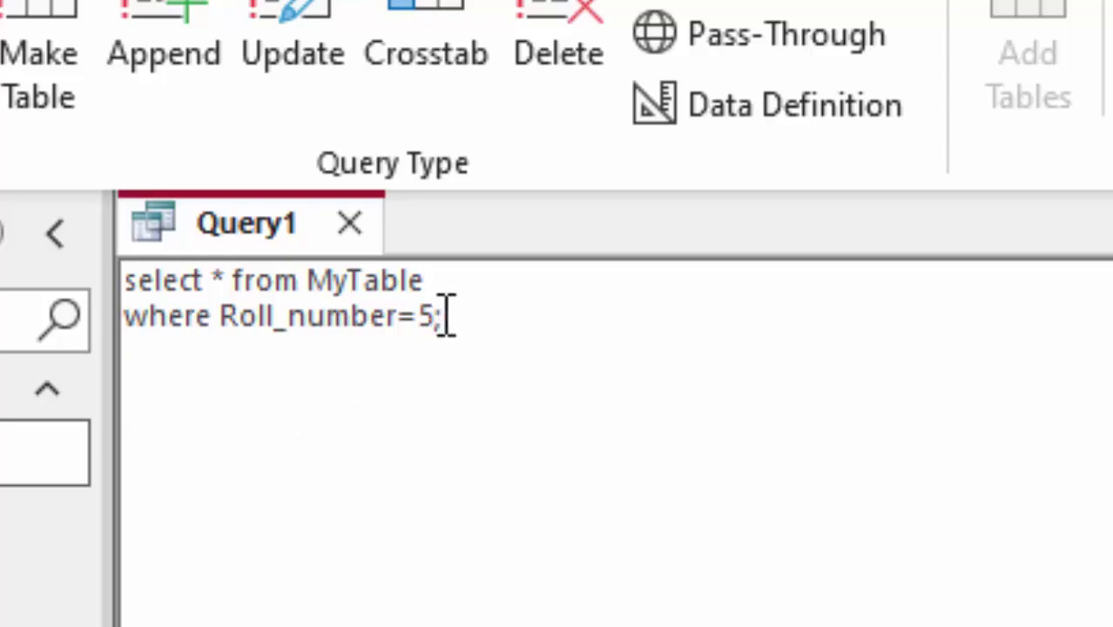
left_click(390, 319)
left_click(399, 319)
key("BackSpace")
key("BackSpace")
key("BackSpace")
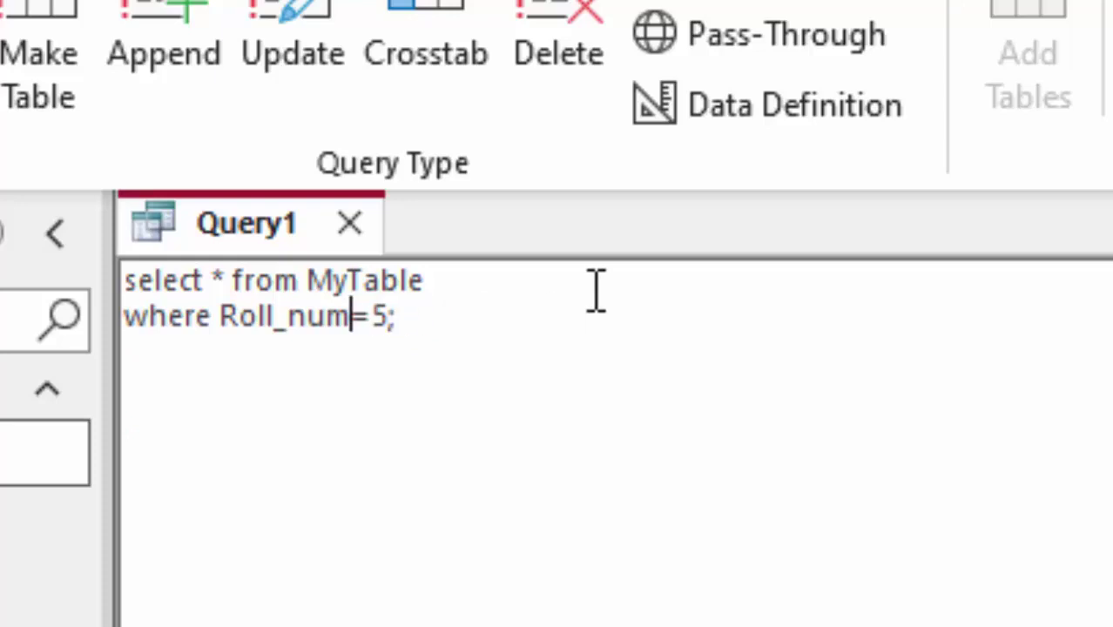
key("BackSpace")
key("BackSpace")
key("BackSpace")
key("BackSpace")
key("BackSpace")
key("BackSpace")
key("BackSpace")
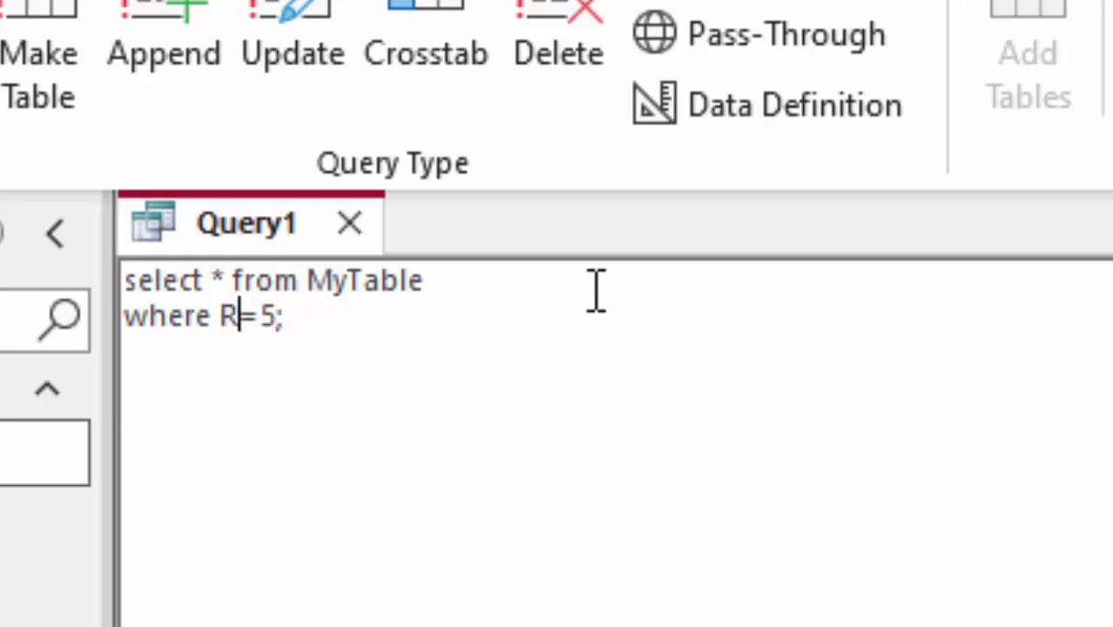
key("BackSpace")
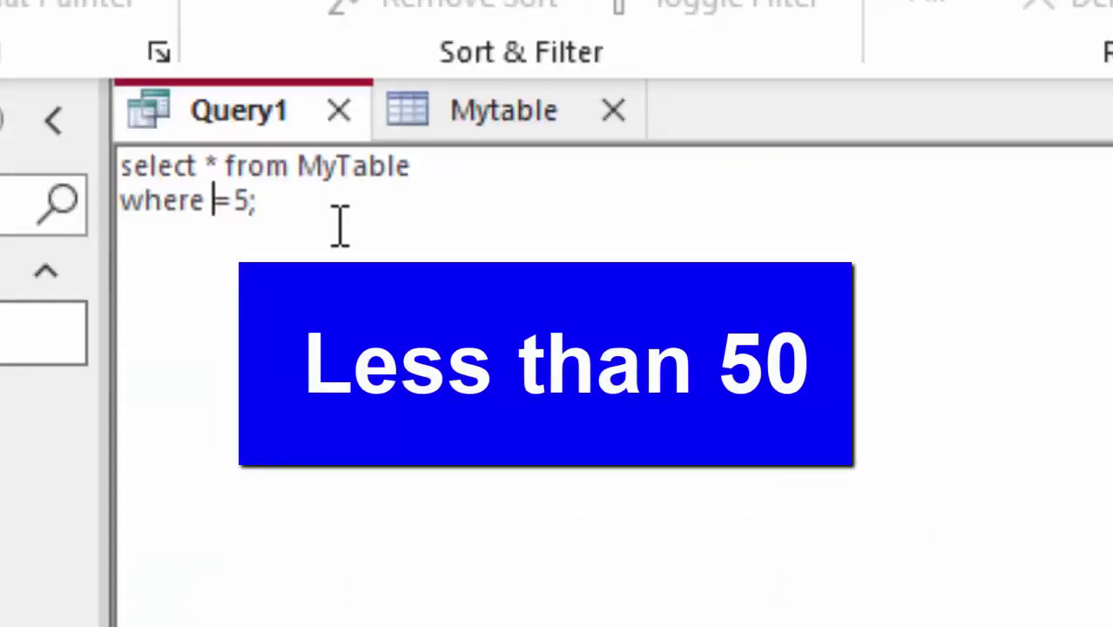
Write the condition Computer<=60 after checking Mytable's column names, then close Mytable
left_click(503, 118)
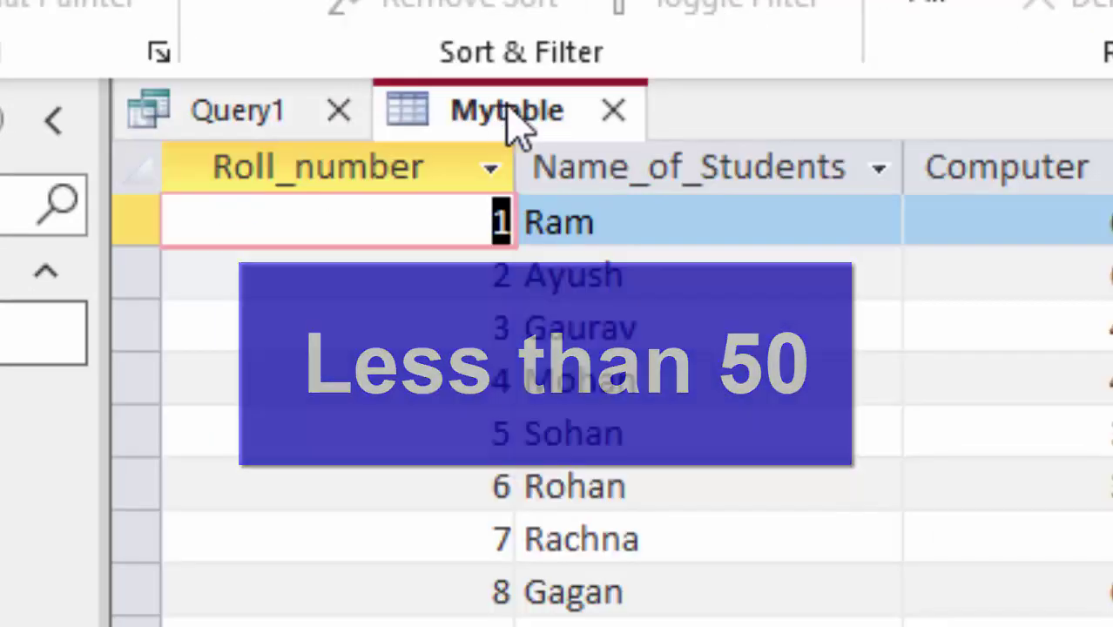
left_click(291, 118)
type("C")
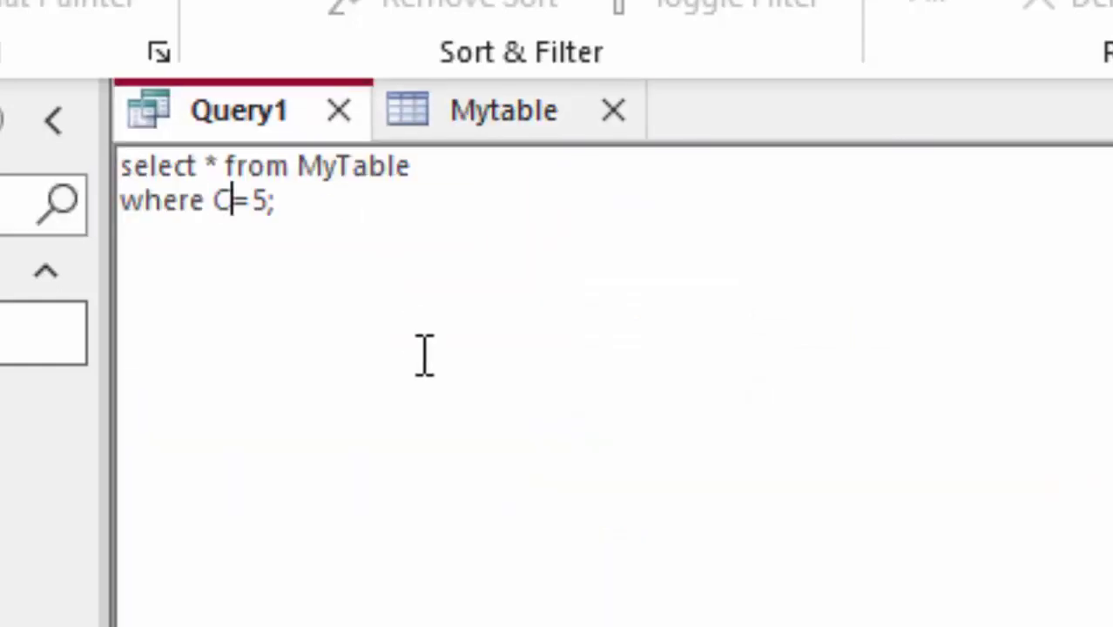
type("ompute")
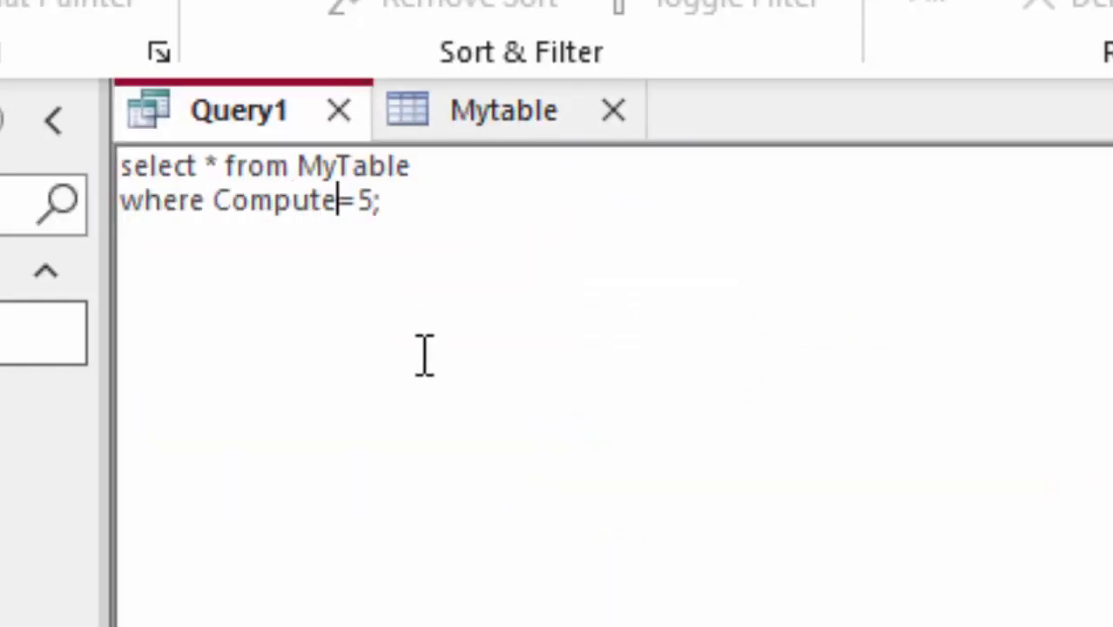
type("r<")
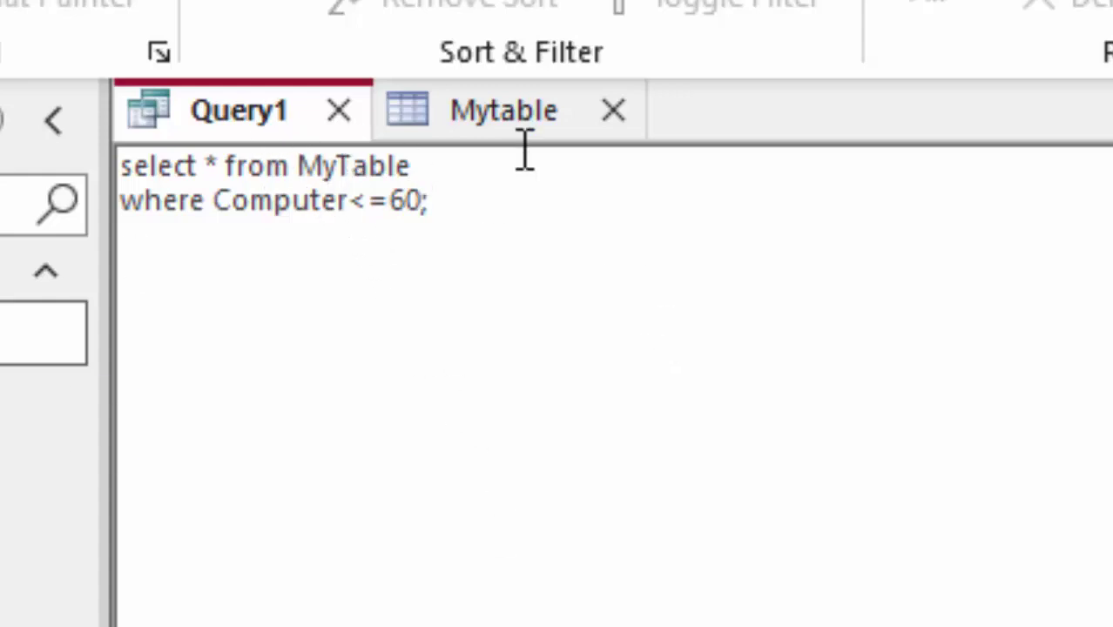
left_click(613, 109)
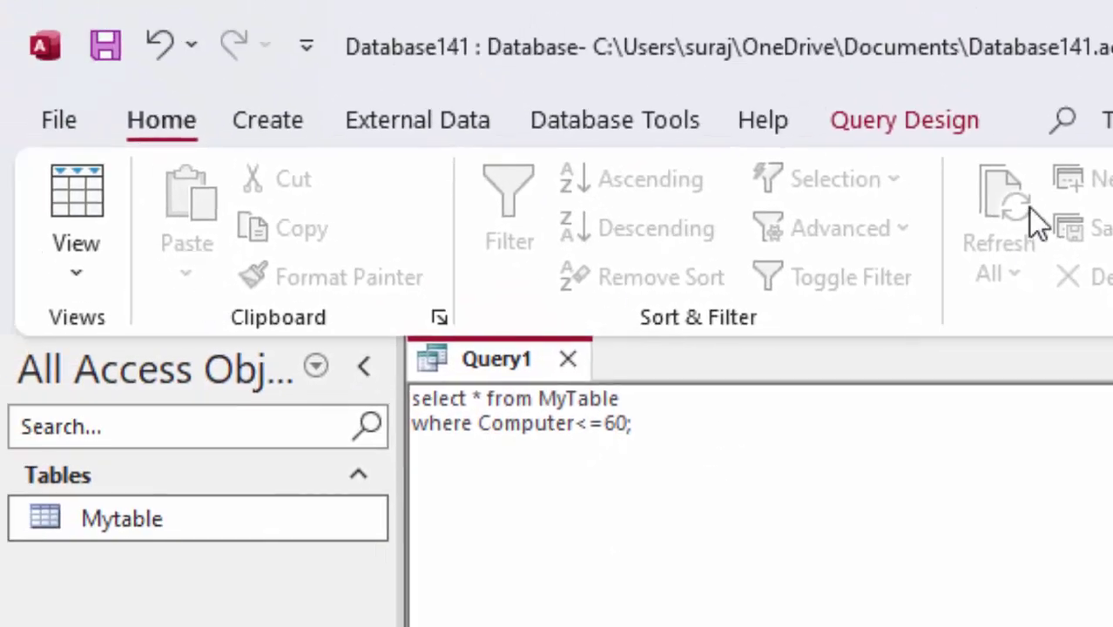
type(";")
left_click(951, 127)
left_click(99, 204)
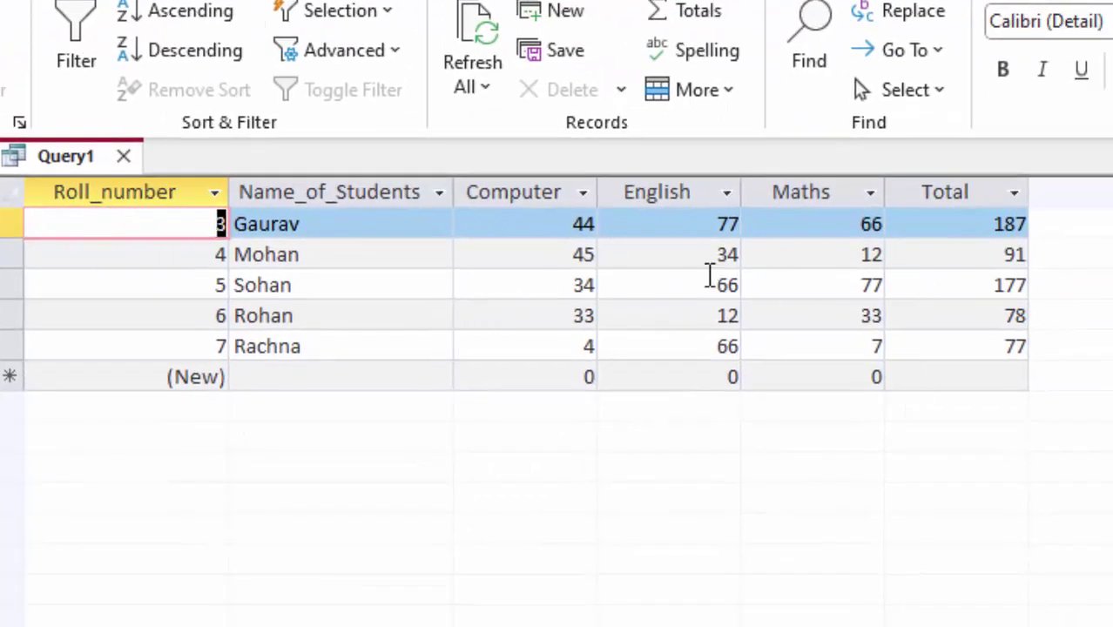
left_click(557, 225)
mouse_move(559, 226)
left_mouse_down()
mouse_move(600, 228)
mouse_move(603, 256)
mouse_move(534, 288)
mouse_move(634, 286)
left_mouse_up()
key("Down")
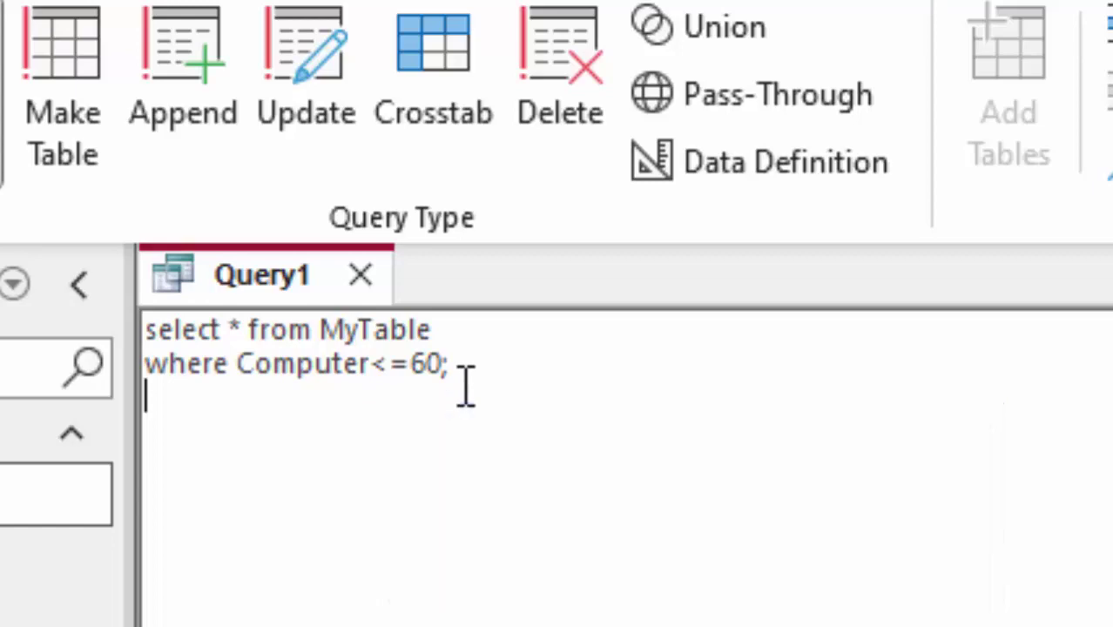
Change the condition to Computer>=60 and run it, returning roll numbers 1, 2 and 8
left_click(453, 396)
left_click(9, 209)
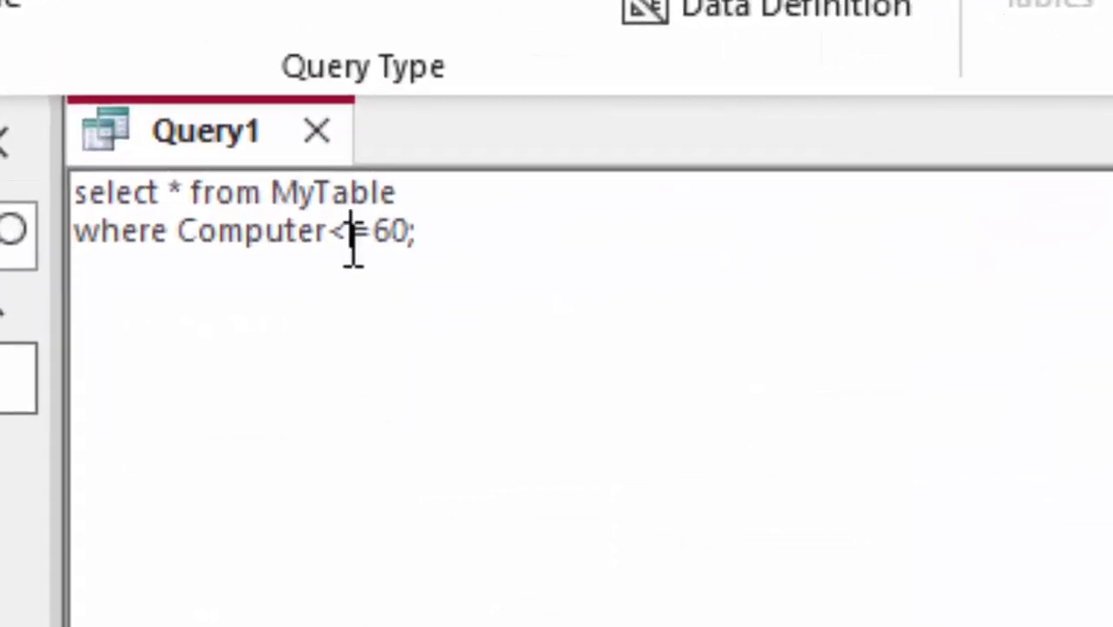
key("BackSpace")
type(">")
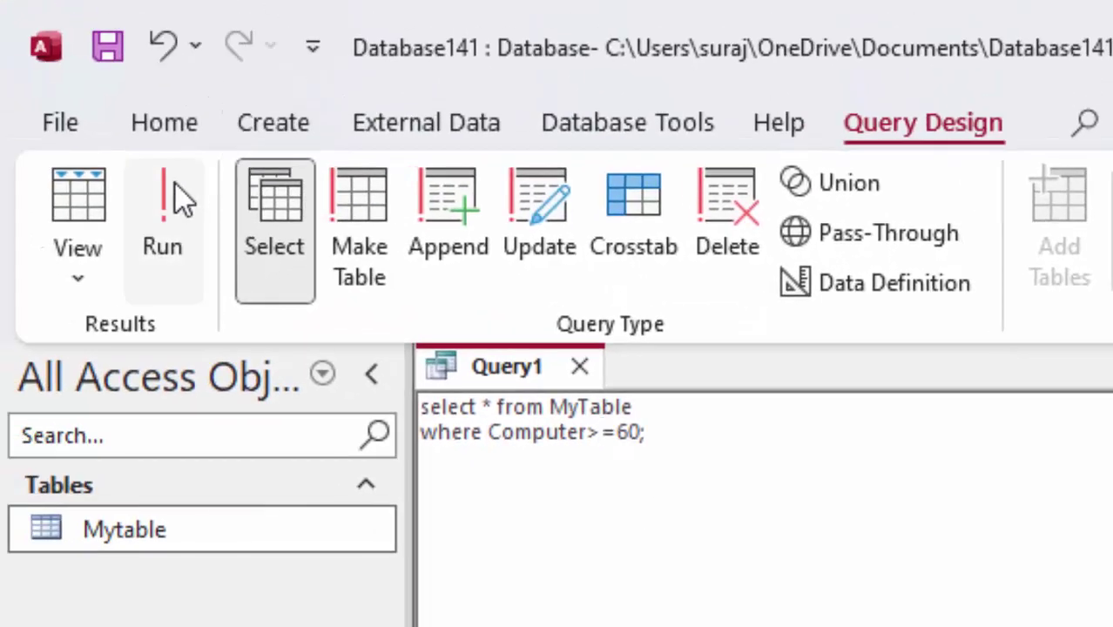
left_click(170, 183)
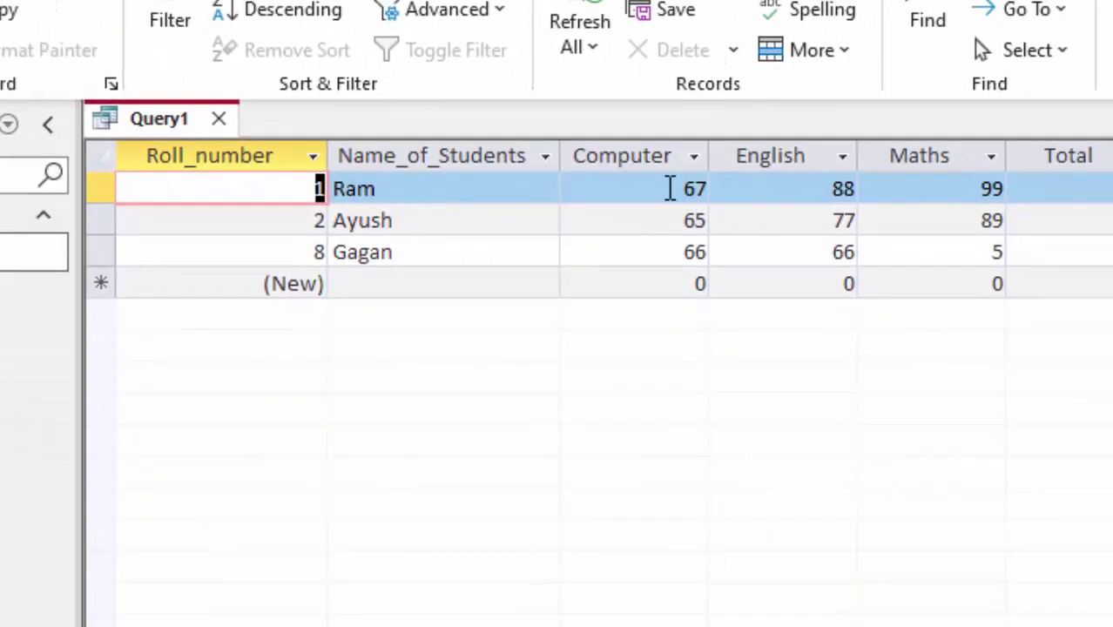
double_click(680, 189)
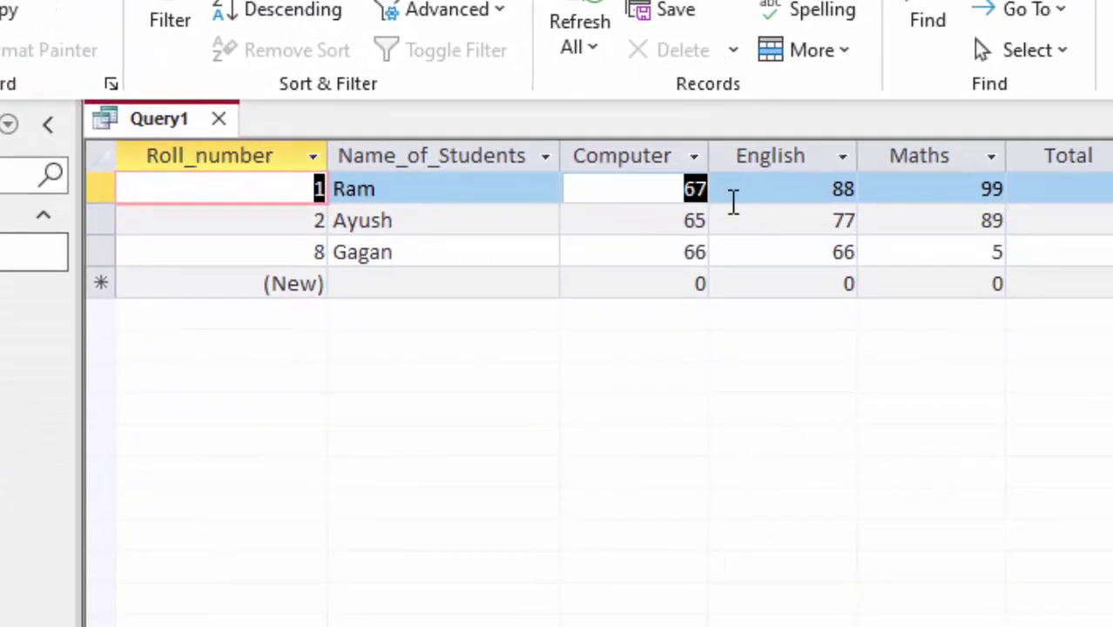